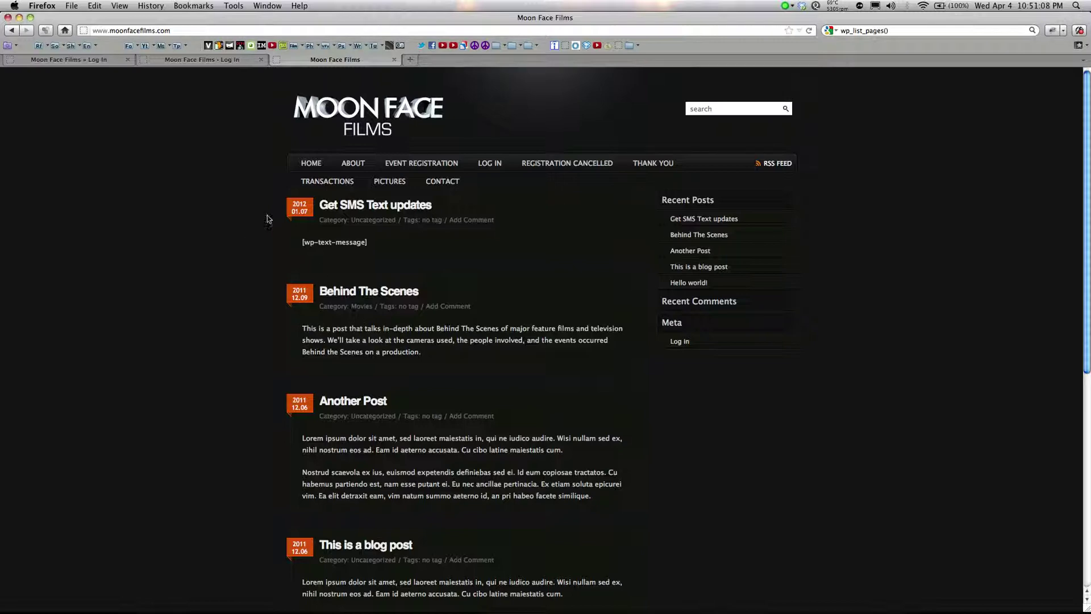
Switch to the browser tab showing the WordPress login page
left_click(193, 64)
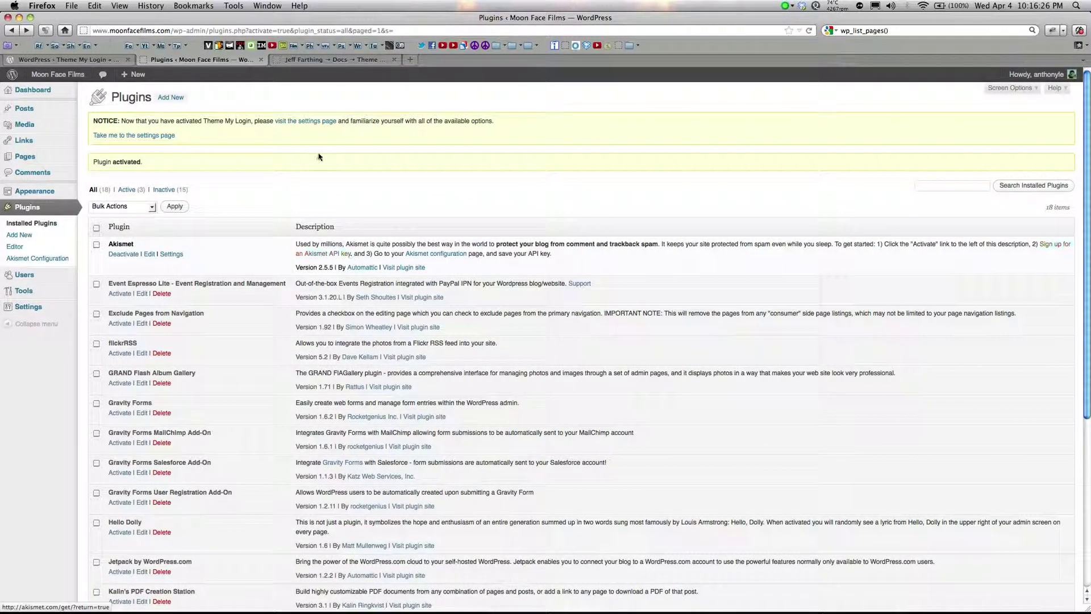
Open the Theme My Login settings from the activation notice and clear the highlighted description text
left_click(303, 121)
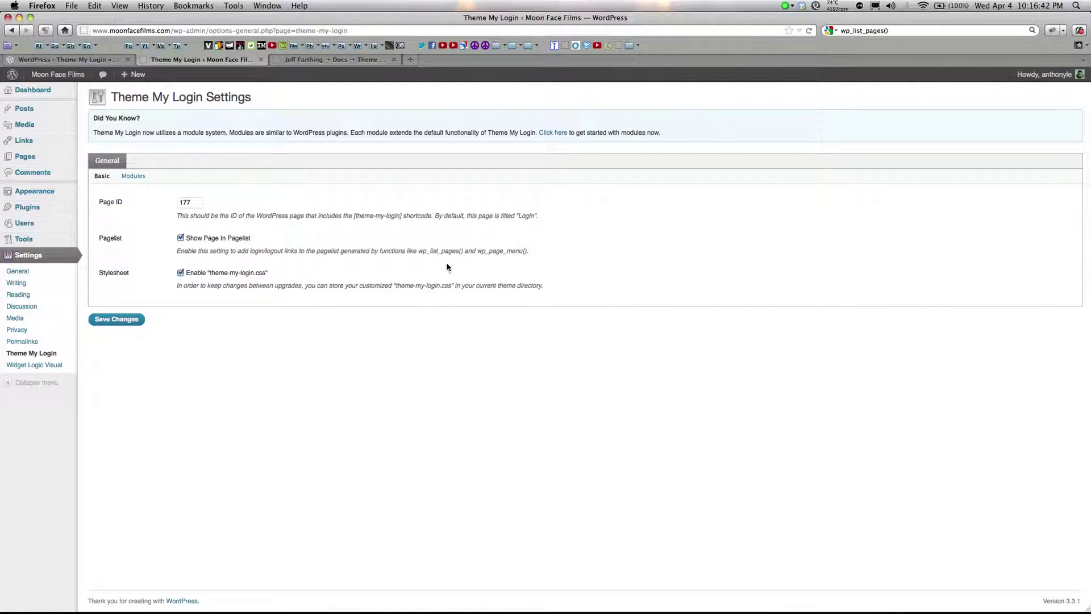
left_click_drag(423, 252, 489, 252)
left_click(424, 269)
Enable Custom E-mail, Passwords, Redirection, User Links, Security, Themed Profiles and User Moderation, then save
left_click(134, 176)
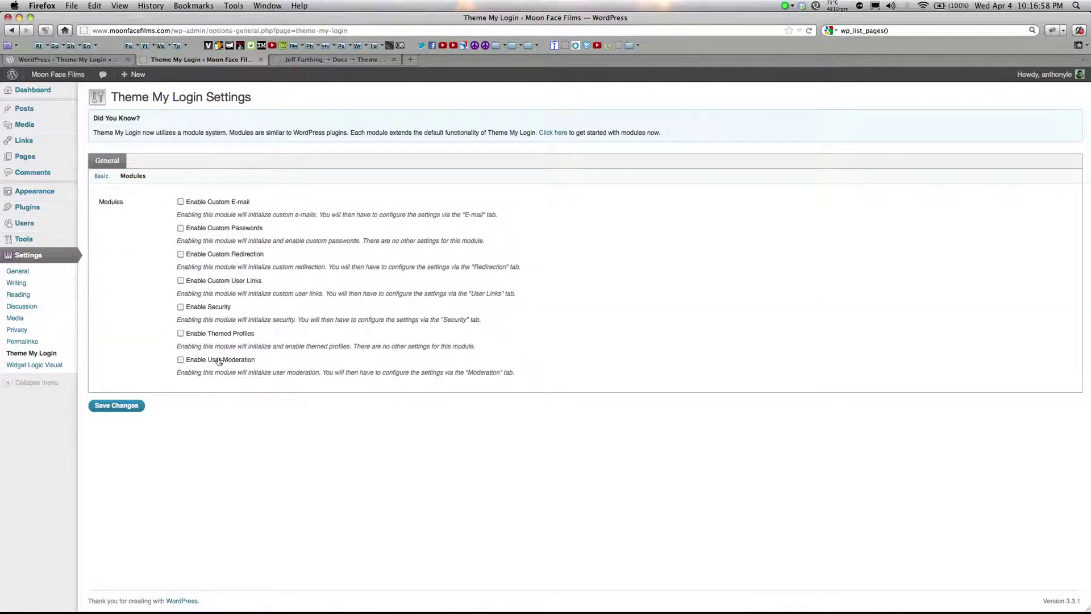
left_click(181, 202)
left_click(180, 228)
left_click(180, 254)
left_click(181, 281)
left_click(180, 306)
left_click(180, 334)
left_click(181, 360)
left_click(139, 408)
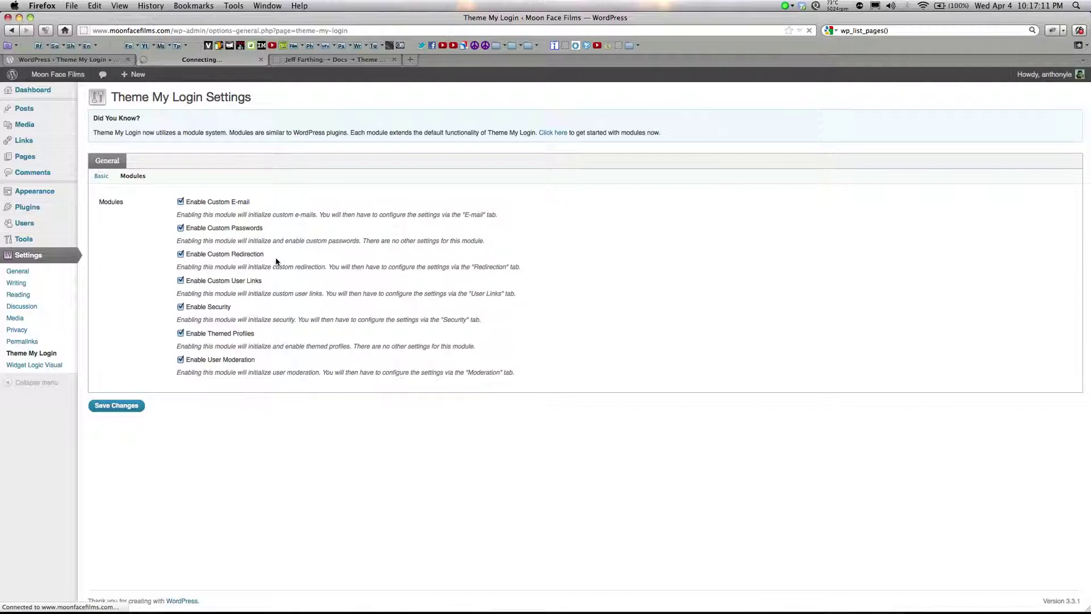
left_click(143, 187)
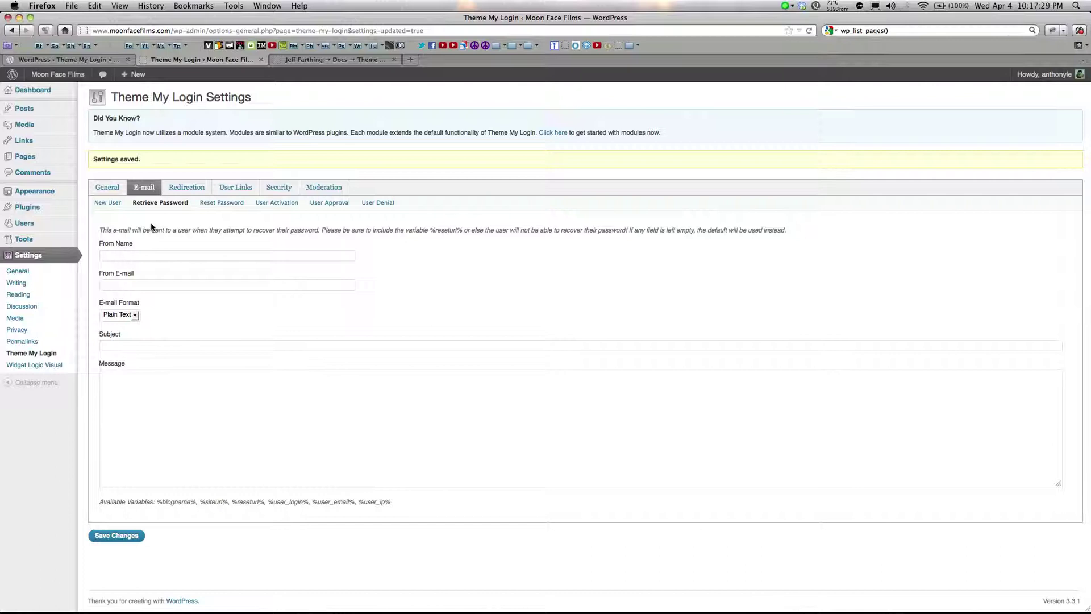
Review Redirection for Contributor, User Links for Editor and Author, and Security, ending on Moderation
left_click(182, 189)
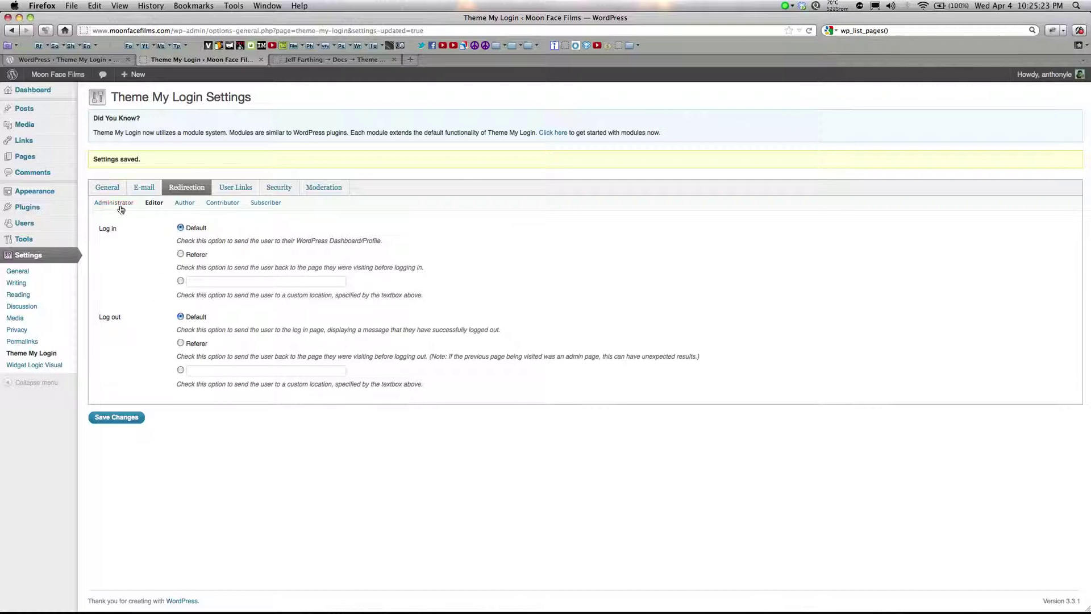
left_click(239, 209)
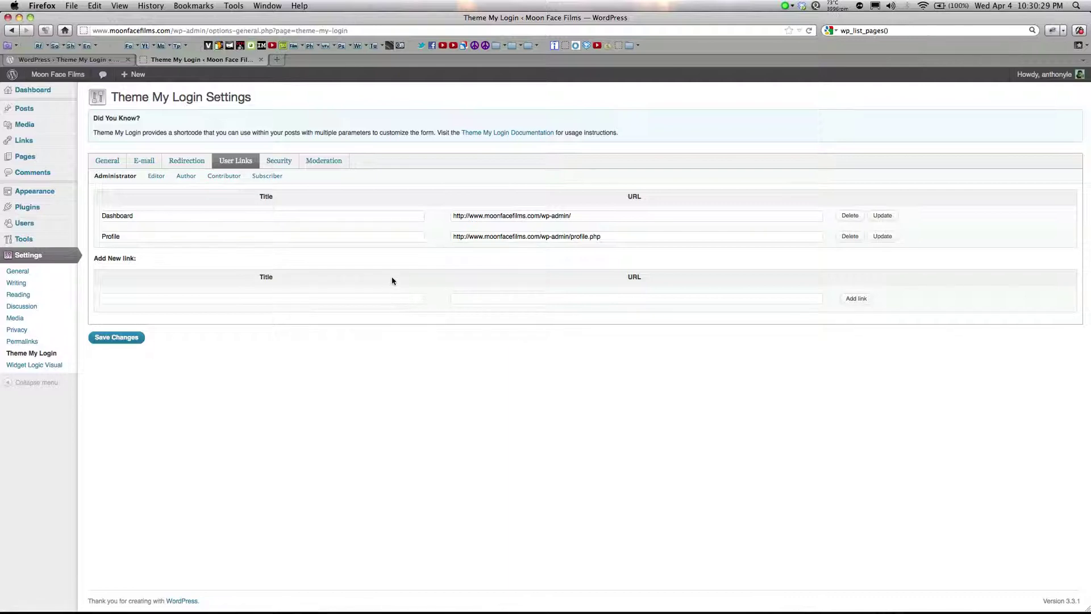
left_click(159, 177)
left_click(184, 177)
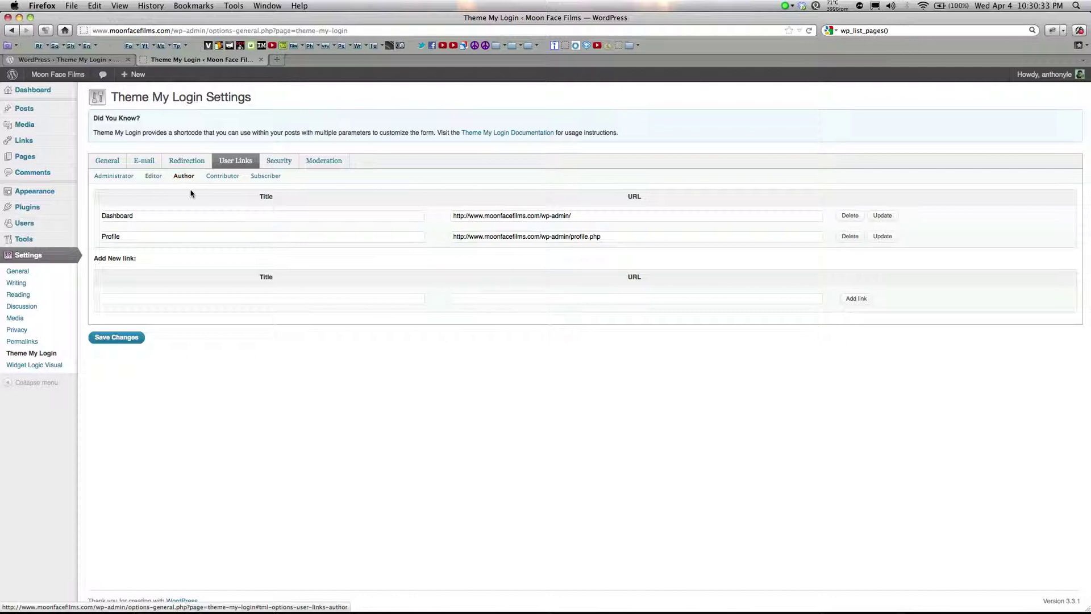
left_click(284, 165)
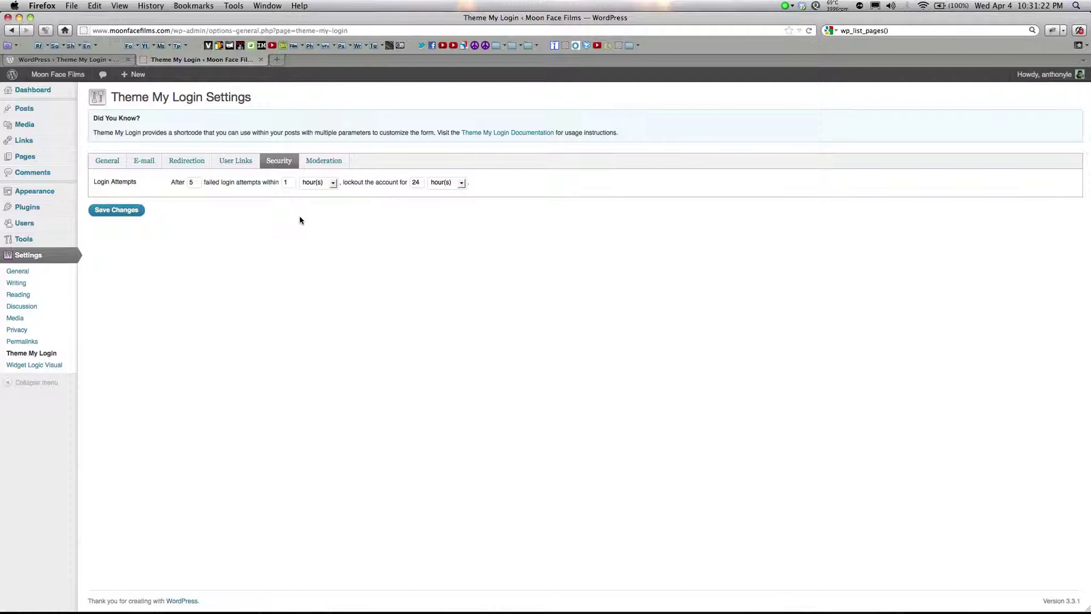
left_click(325, 162)
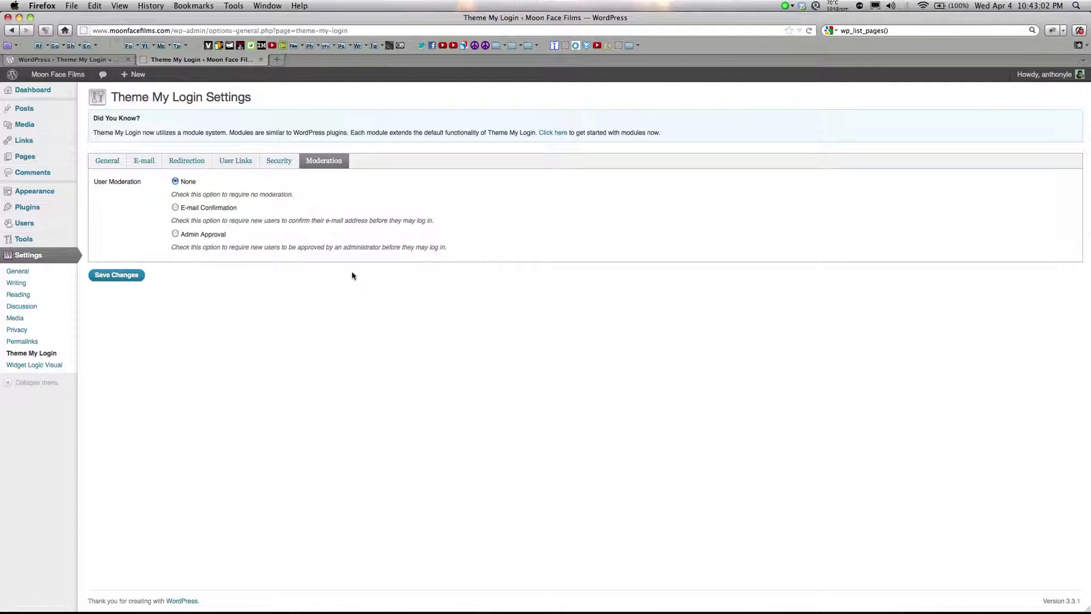
left_click(240, 165)
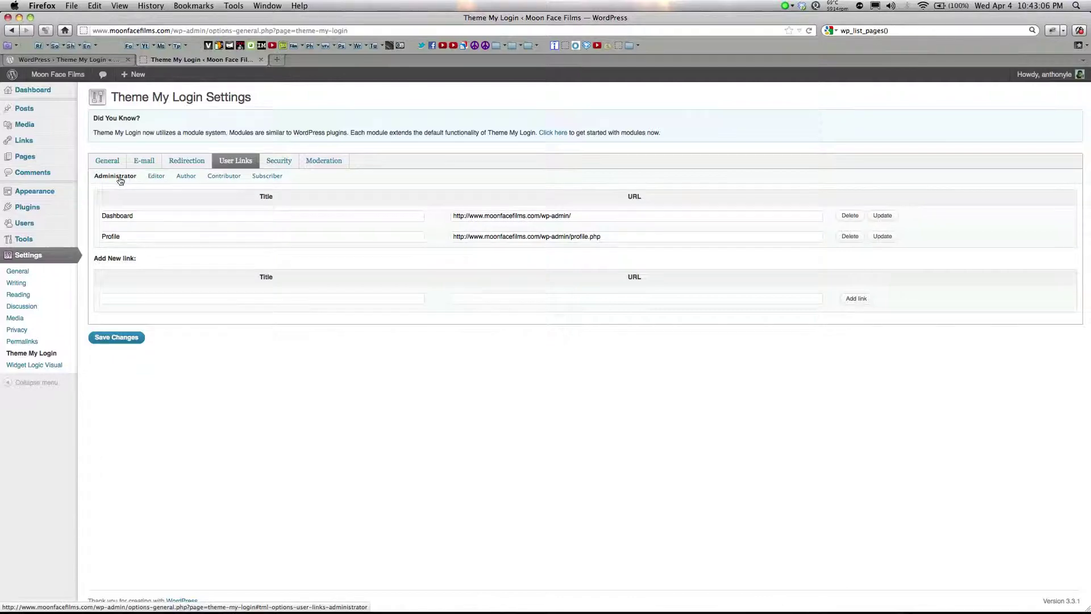
left_click(219, 299)
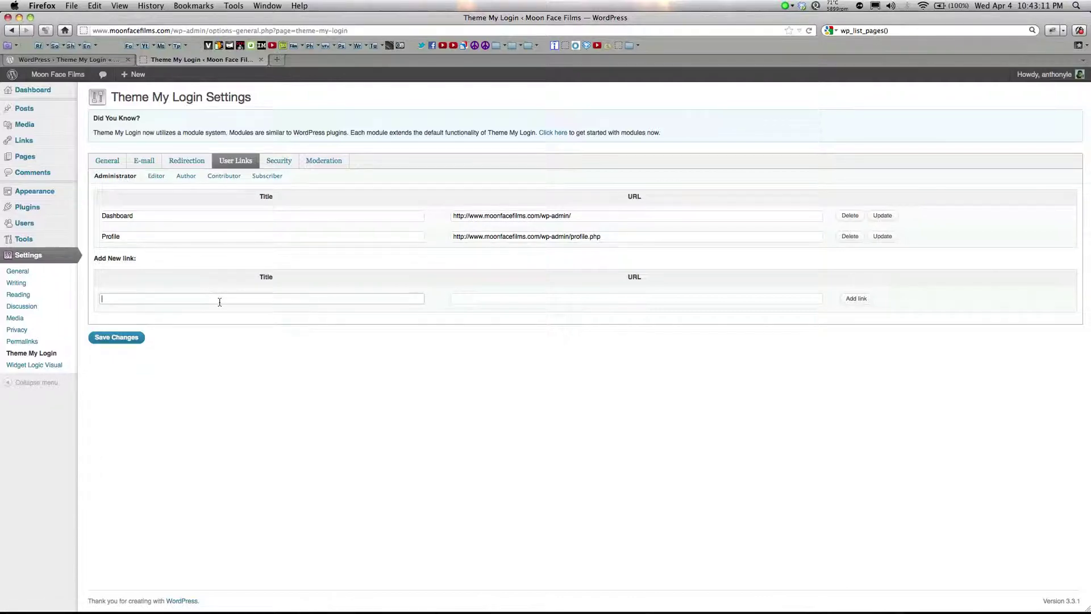
type("Google")
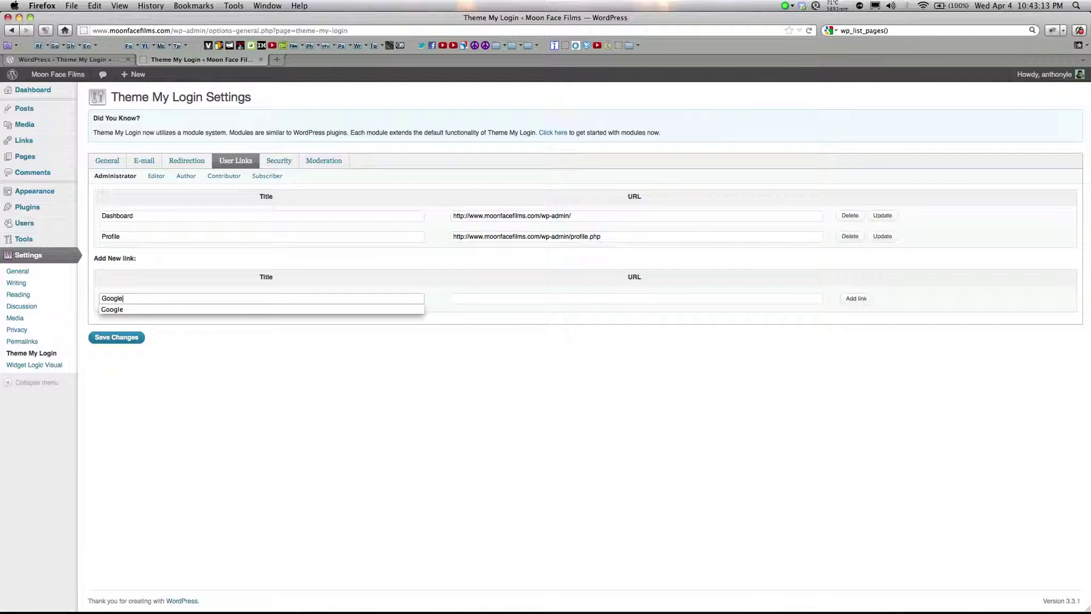
key("Tab")
type("www.g")
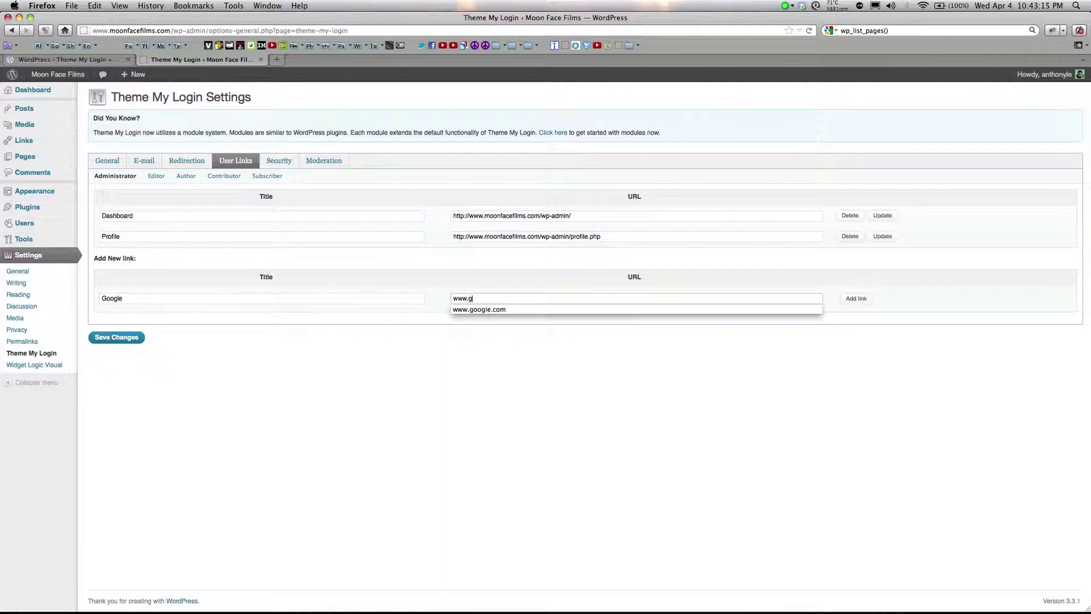
type("oogle.com")
left_click(880, 297)
left_click(857, 299)
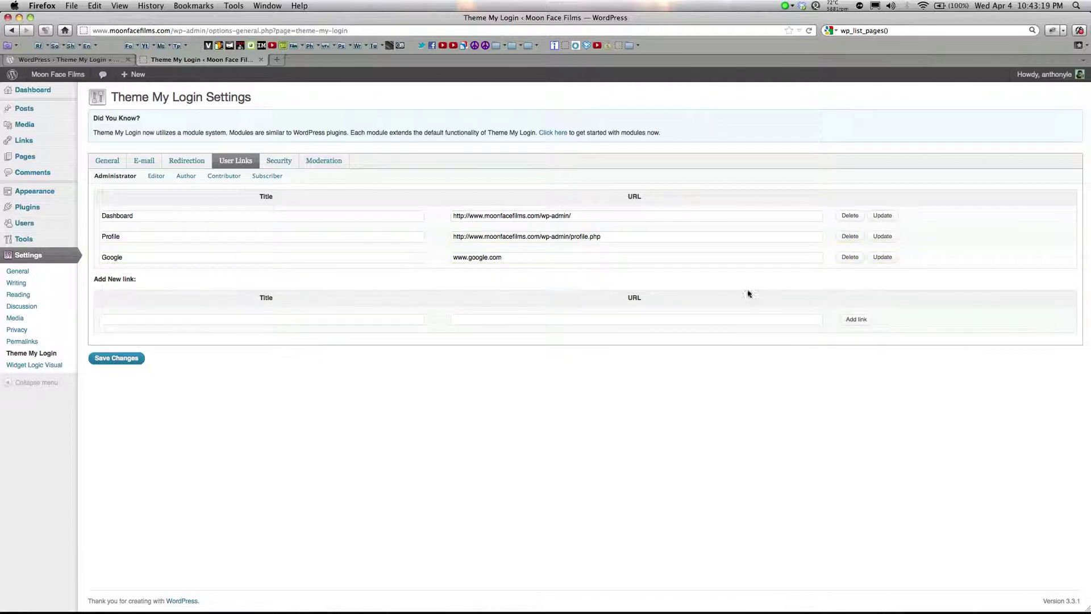
On Appearance > Widgets, drag Theme My Login into Sidebar 1 and save the widget
mouse_move(43, 191)
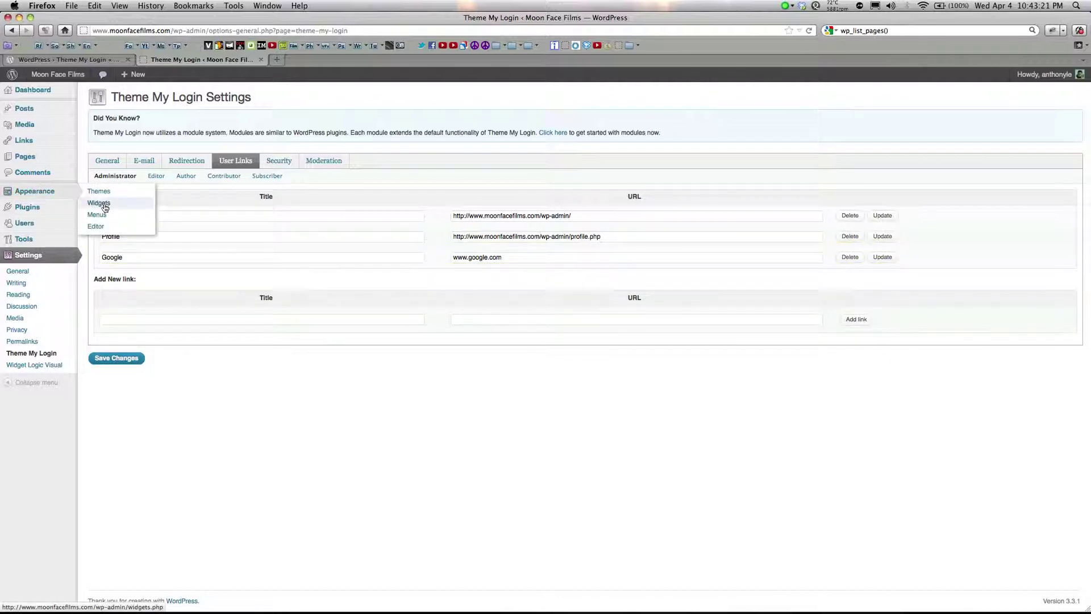
left_click(105, 206)
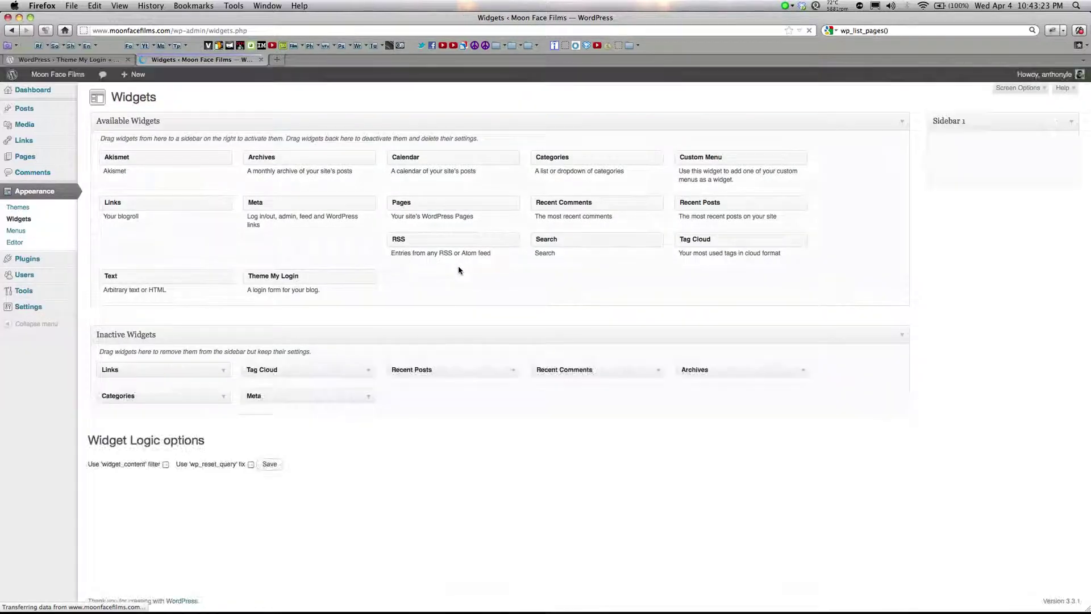
left_click_drag(325, 276, 994, 164)
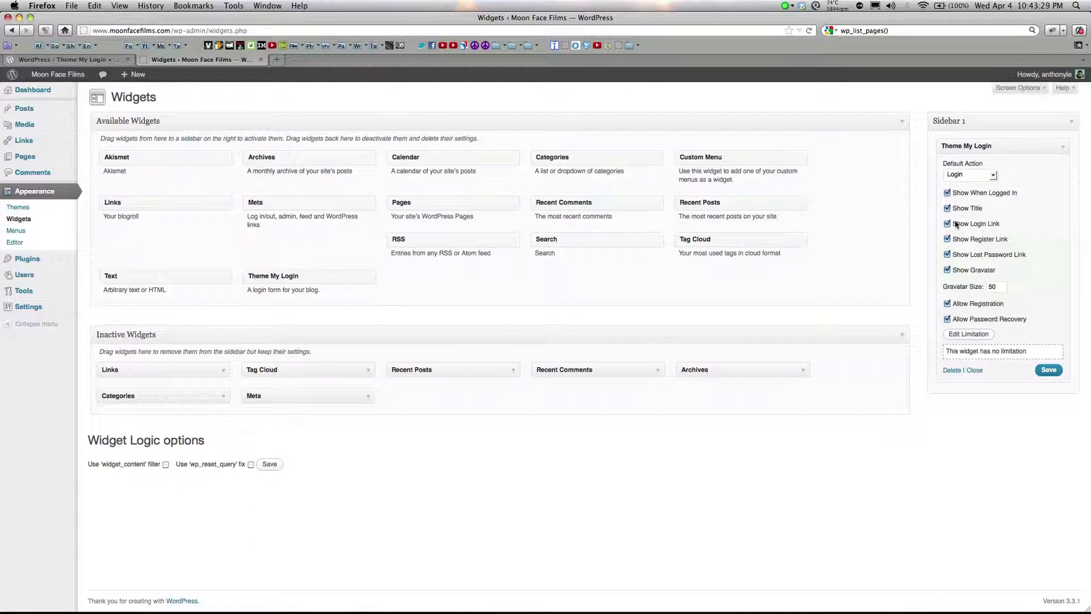
left_click(1047, 371)
Visit the live site to check the sidebar login widget's Dashboard, Profile, Google and Log out links
left_click(57, 92)
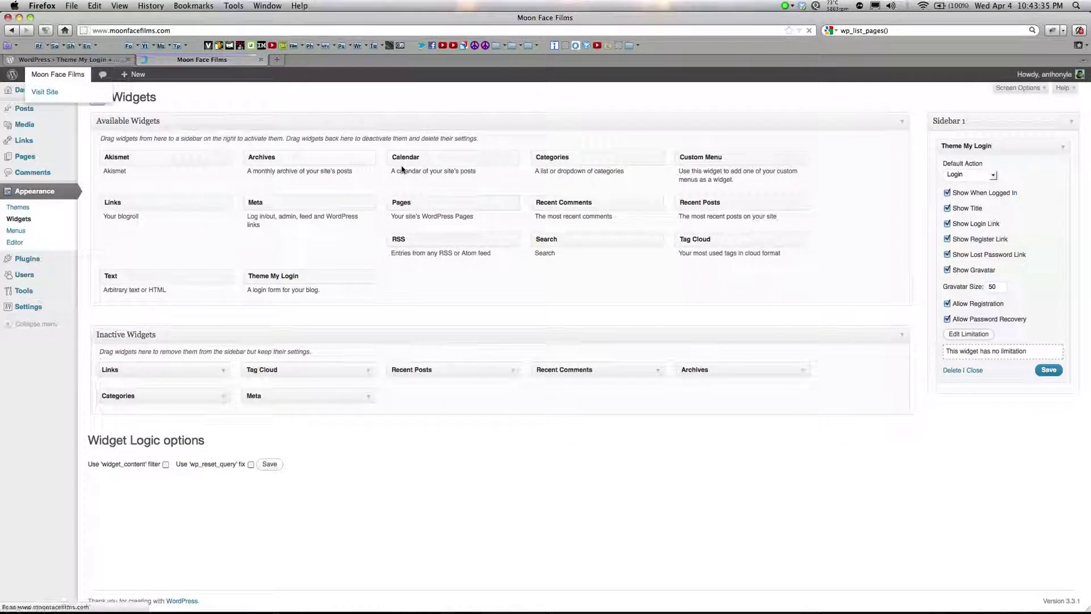